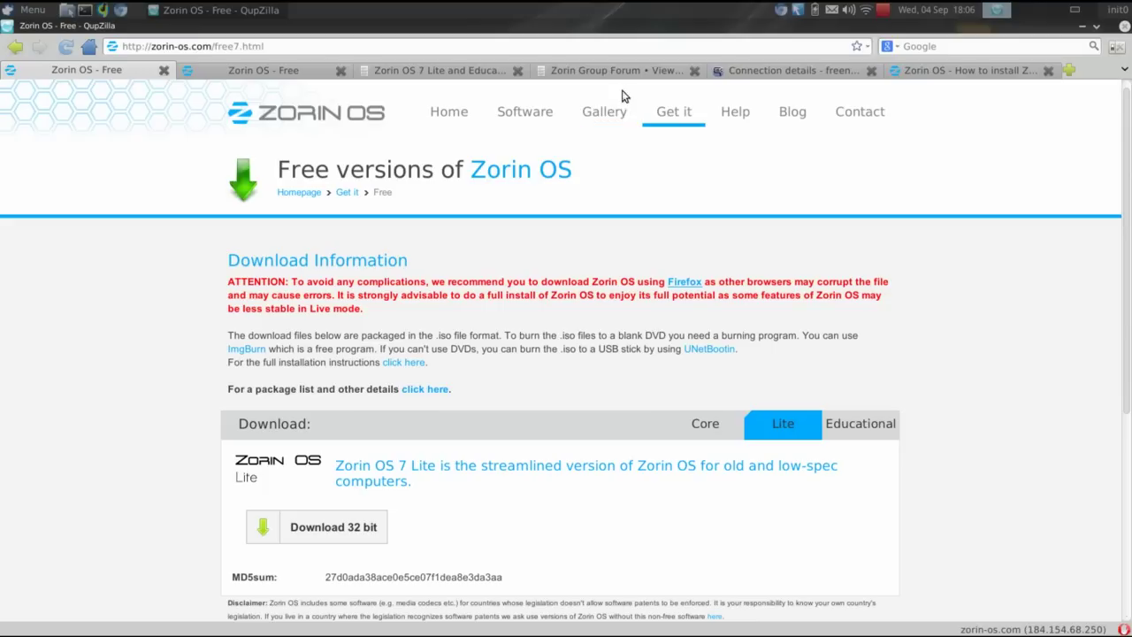
Step: Review the Zorin Group forum, the freenode web chat connection page and the Zorin OS installation guide
click(616, 75)
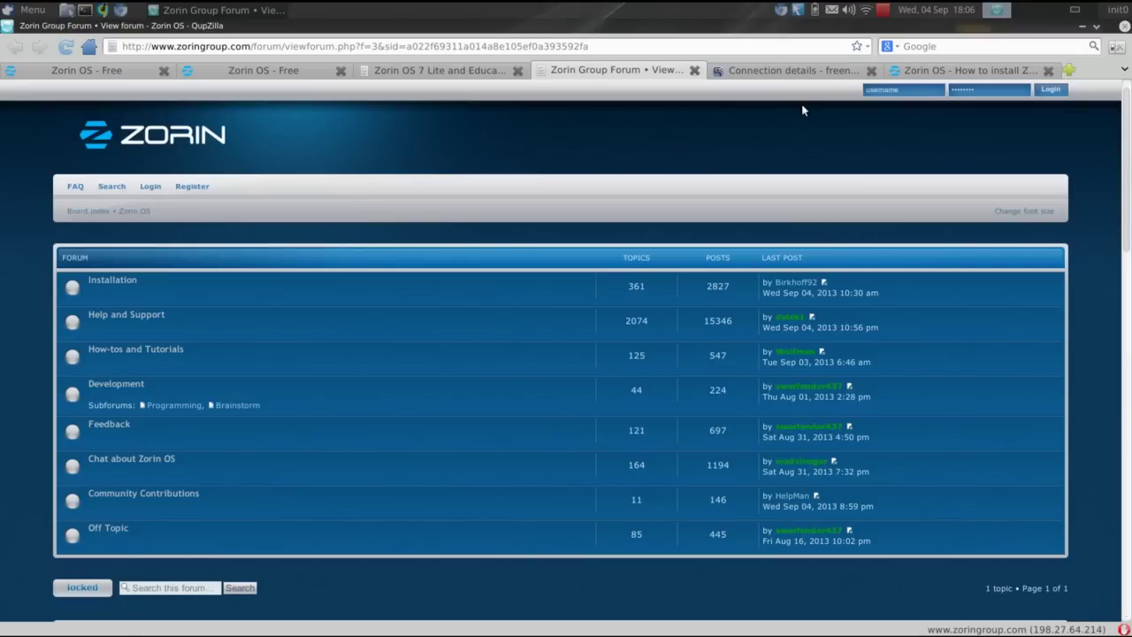
click(814, 76)
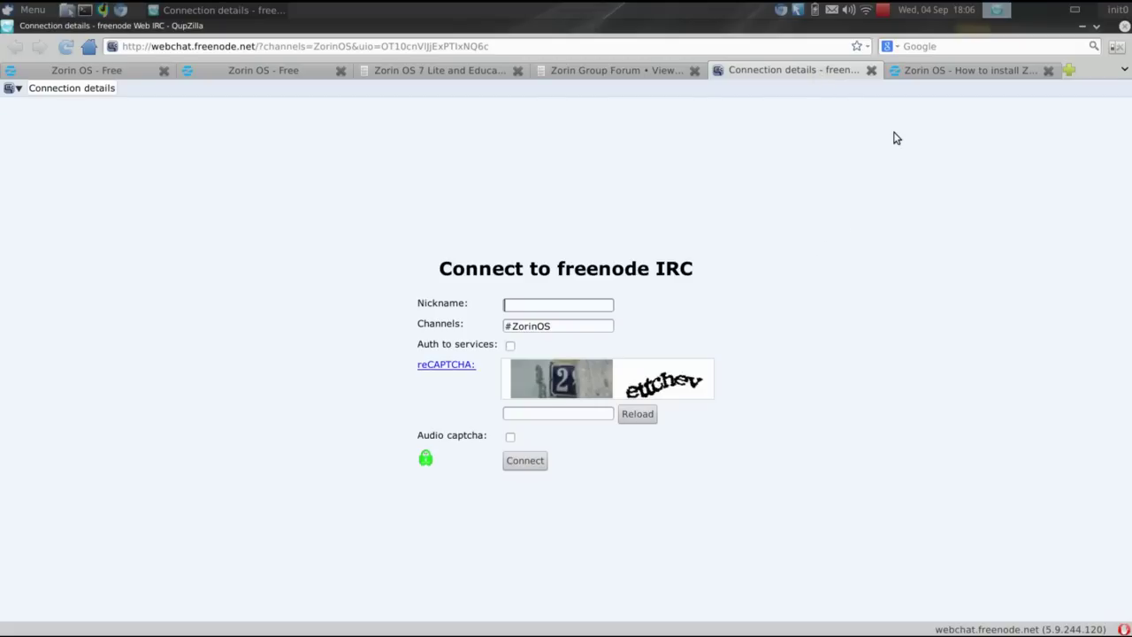
click(955, 79)
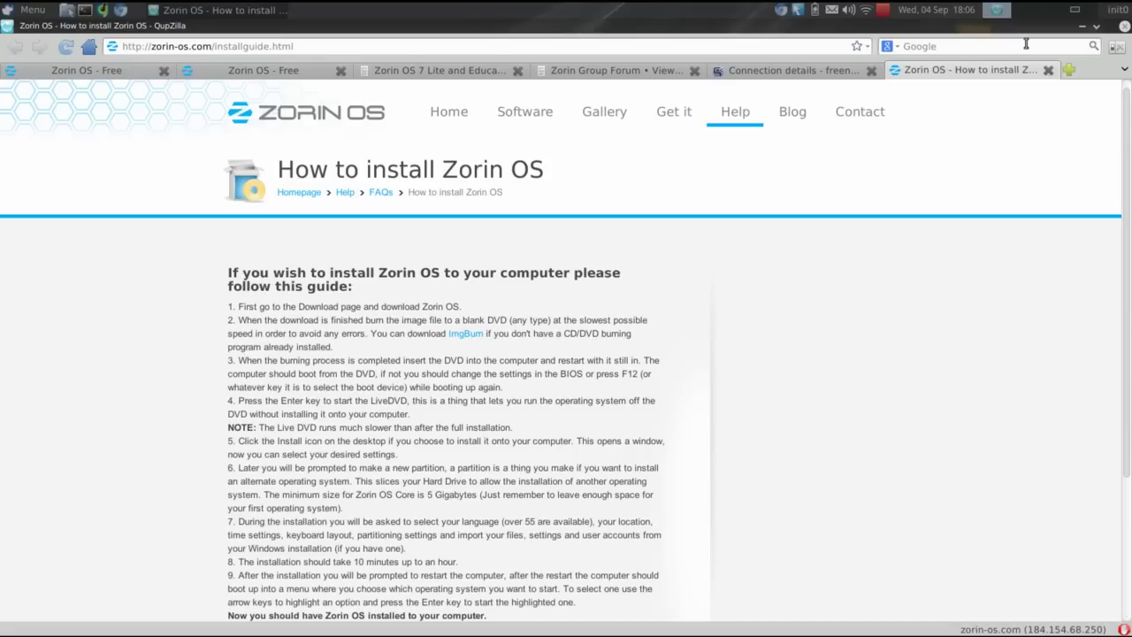
Step: Switch to the Zorin-OS-Lite virtual machine in VirtualBox and log in to the Zorin OS Lite session with the account password
click(1028, 13)
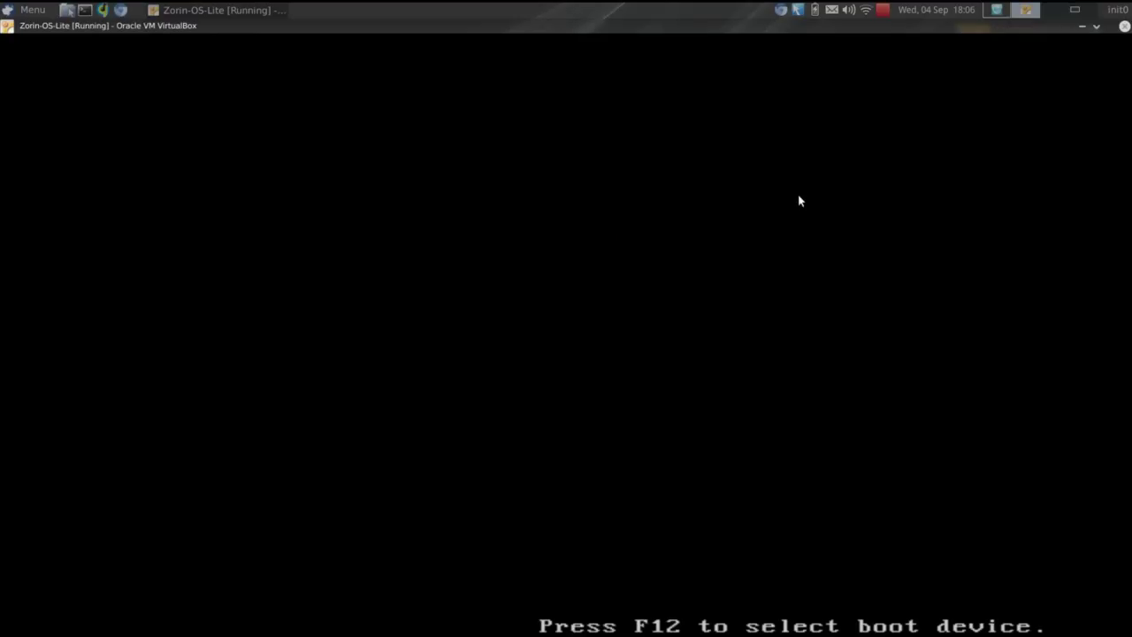
key(Return)
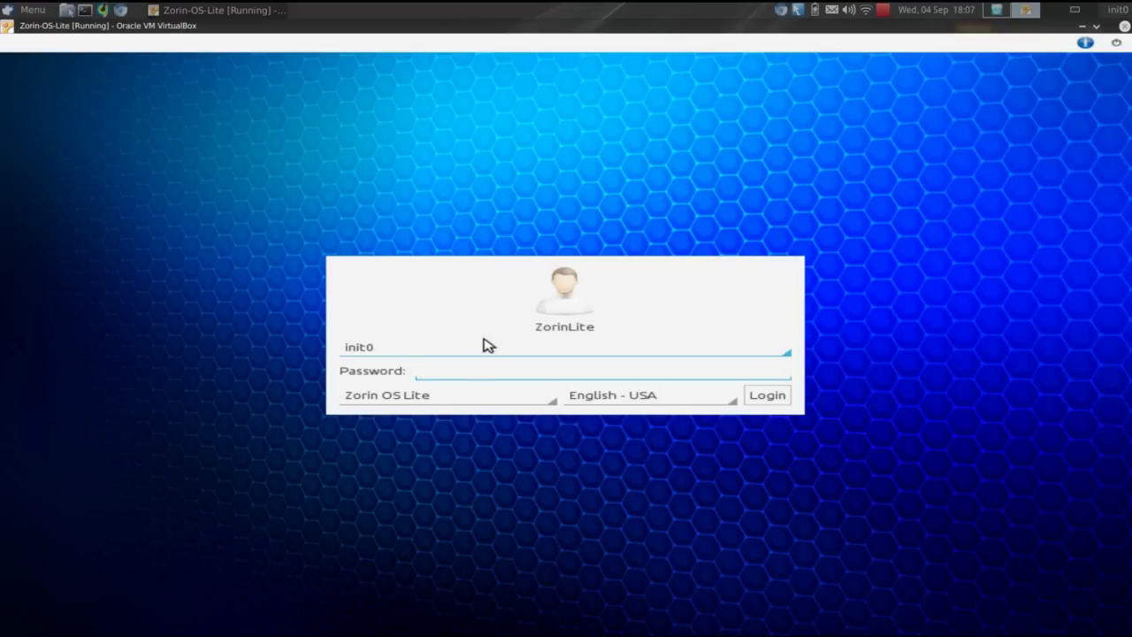
text(••••••••)
click(341, 346)
click(469, 373)
key(Return)
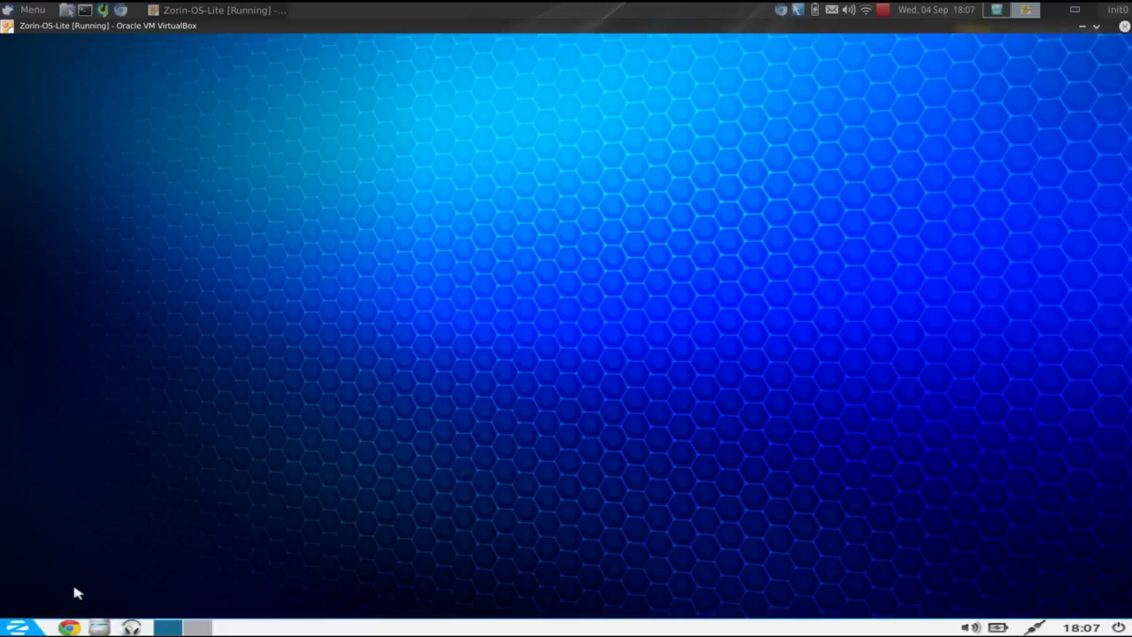
Step: Open Zorin Web Browser Manager, authorizing it with the administrative password, to view the browser choices, and close it without installing anything
click(17, 627)
click(18, 627)
click(18, 627)
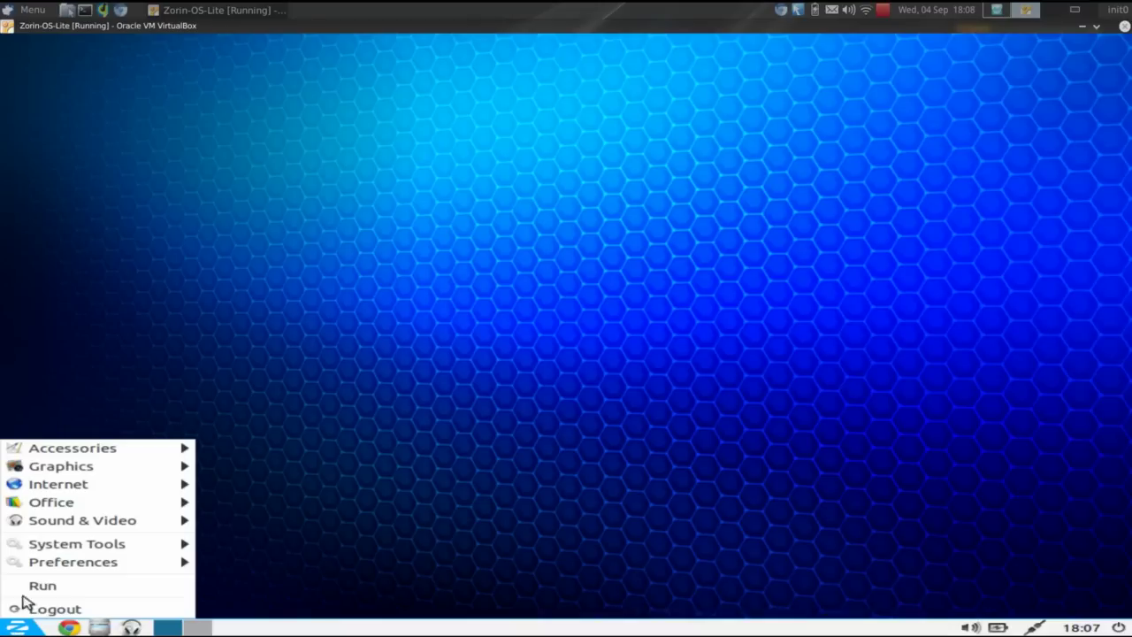
mouse_move(58, 463)
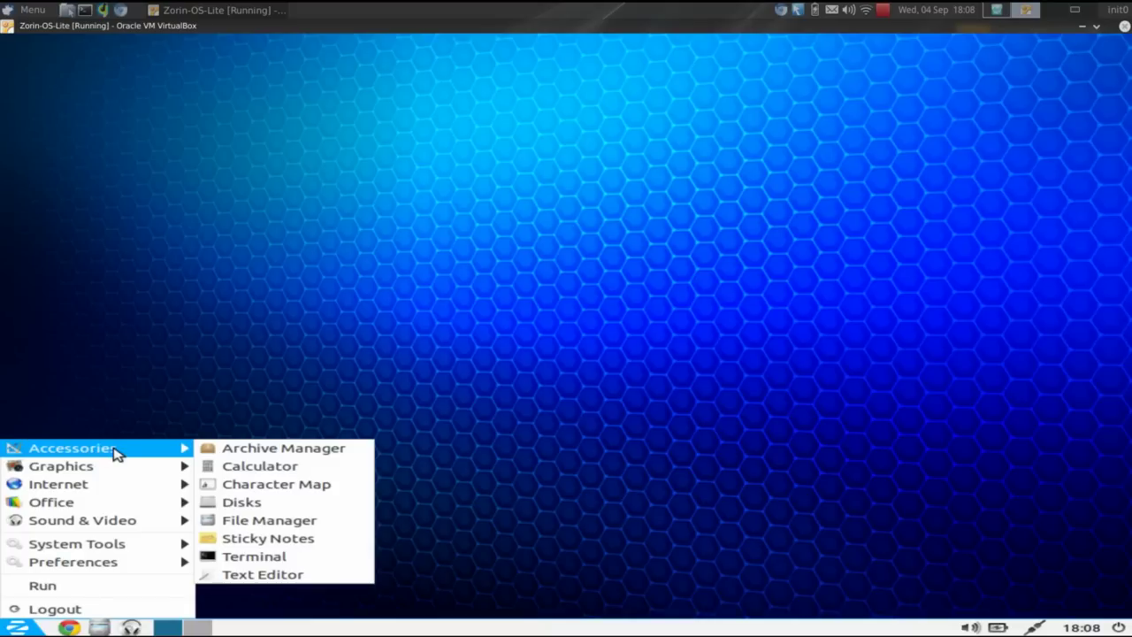
mouse_move(118, 468)
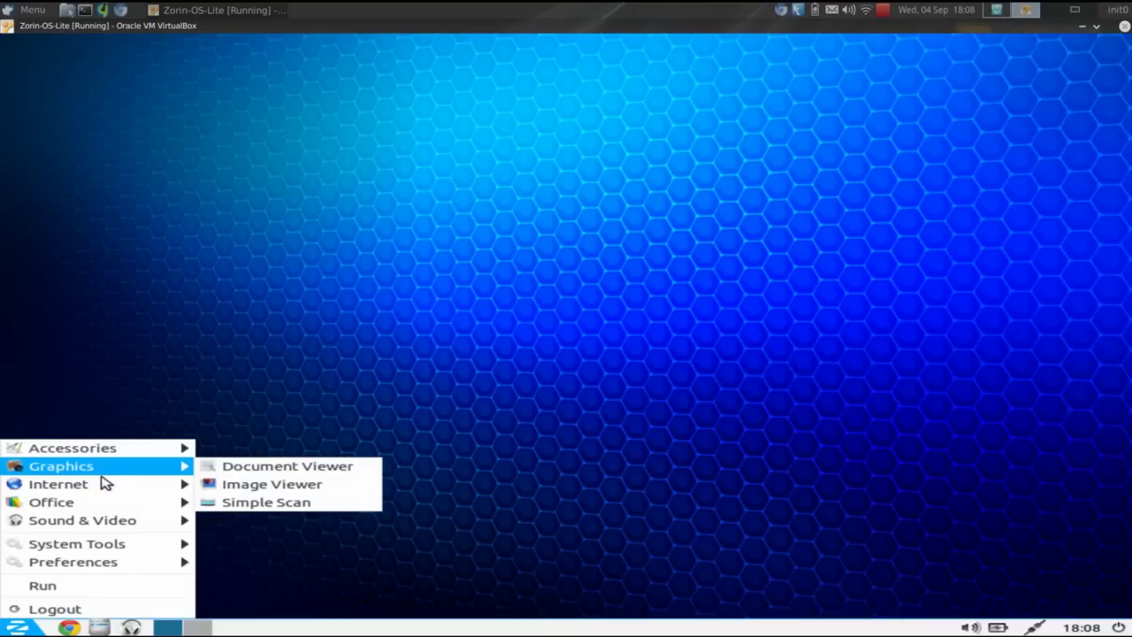
mouse_move(106, 486)
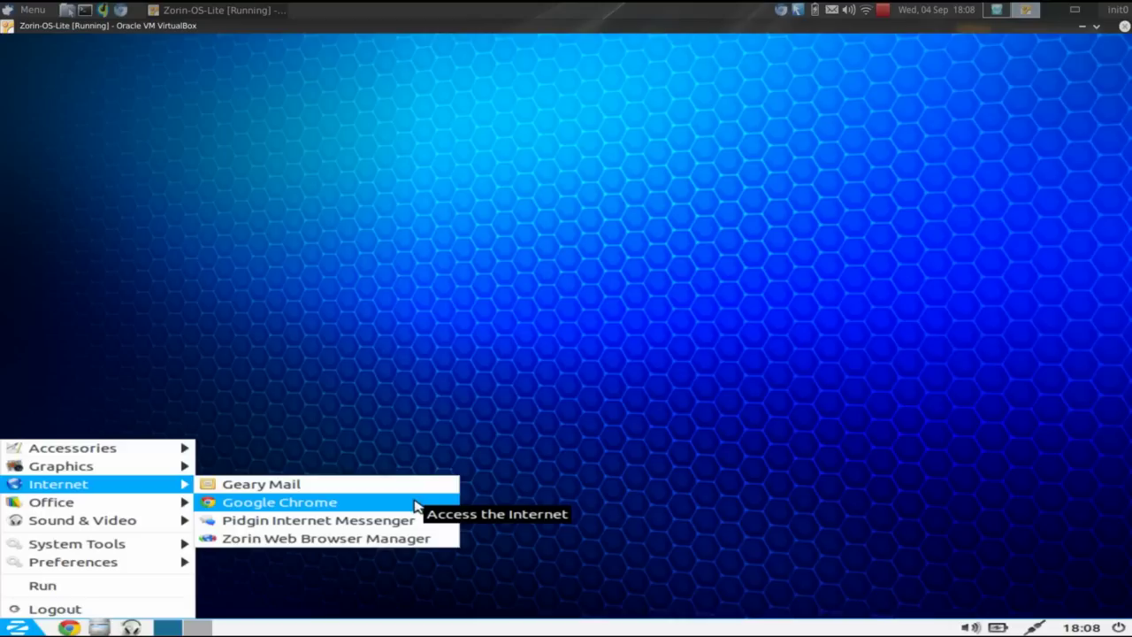
click(440, 539)
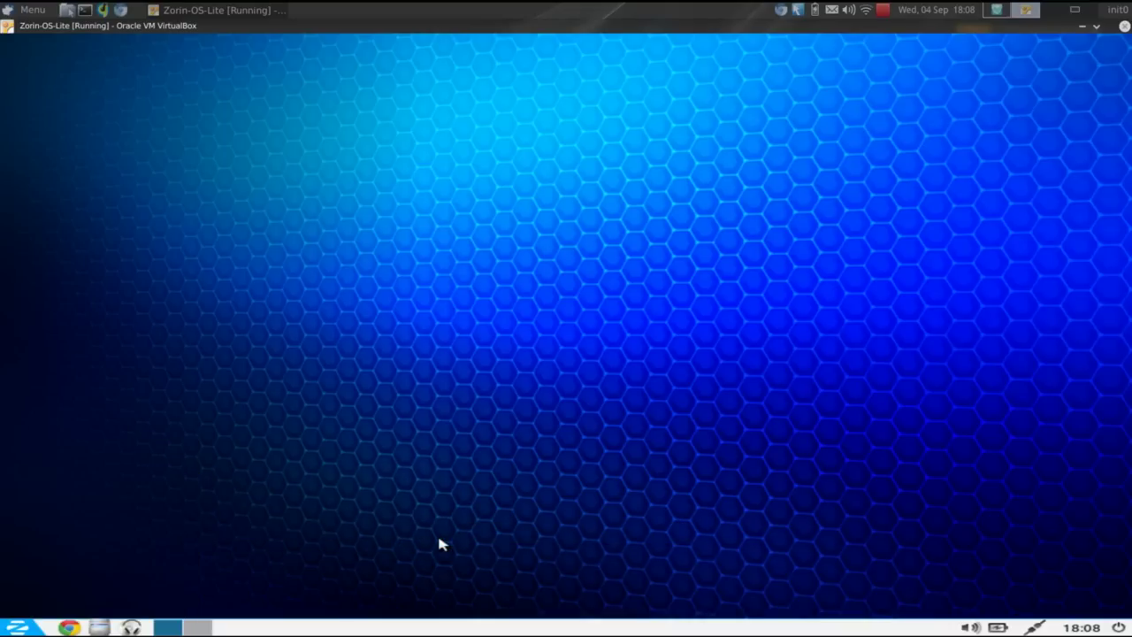
text(•••••••)
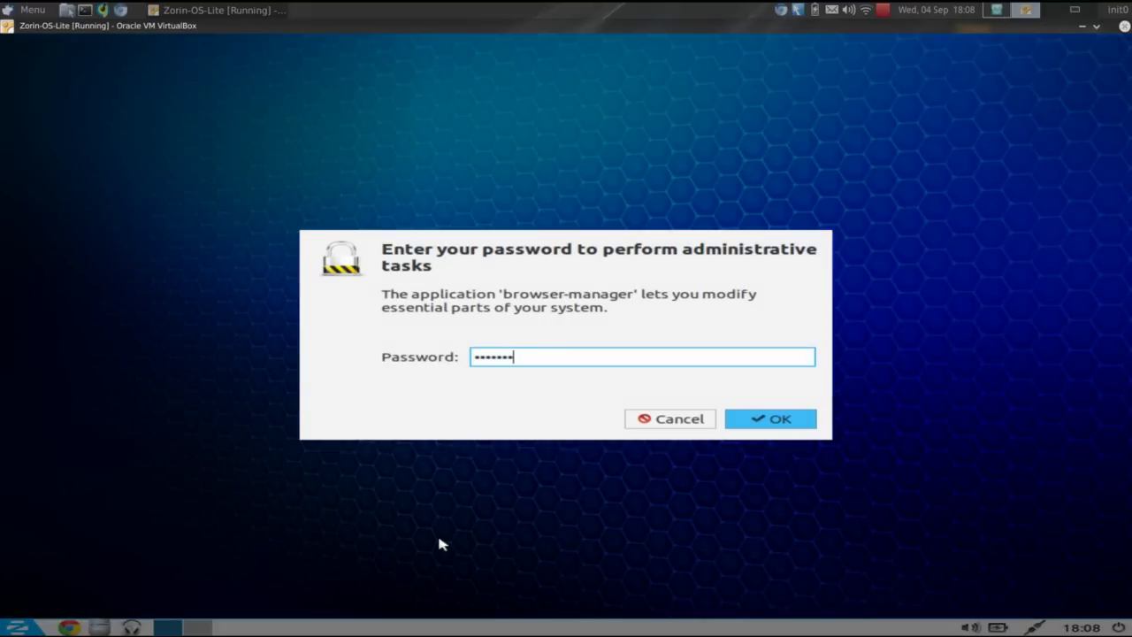
text(•)
key(Return)
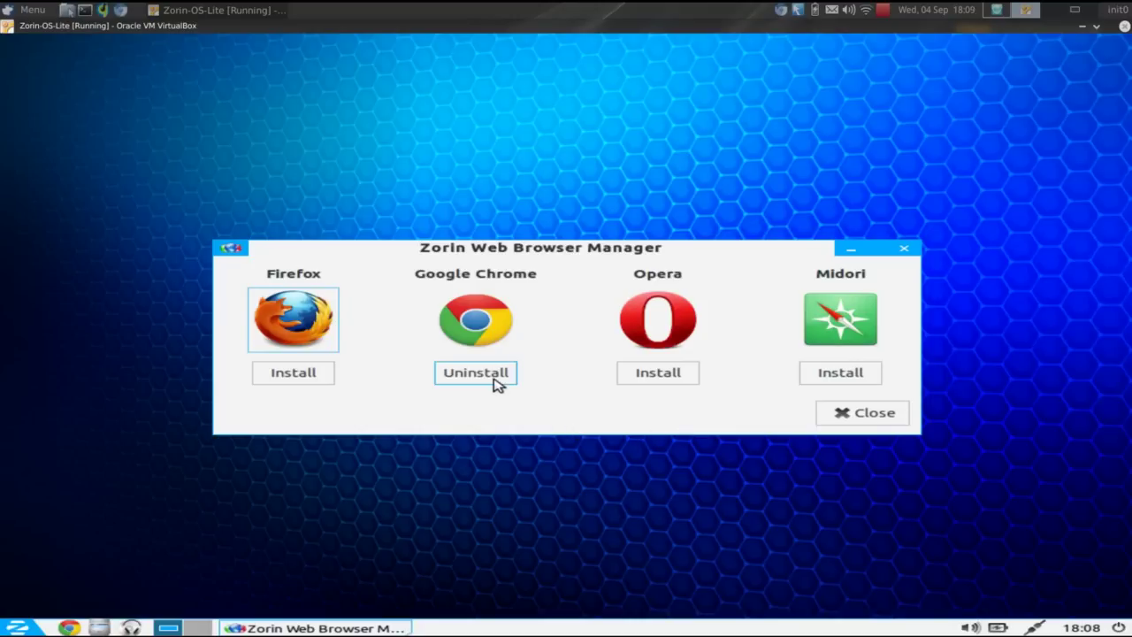
click(879, 416)
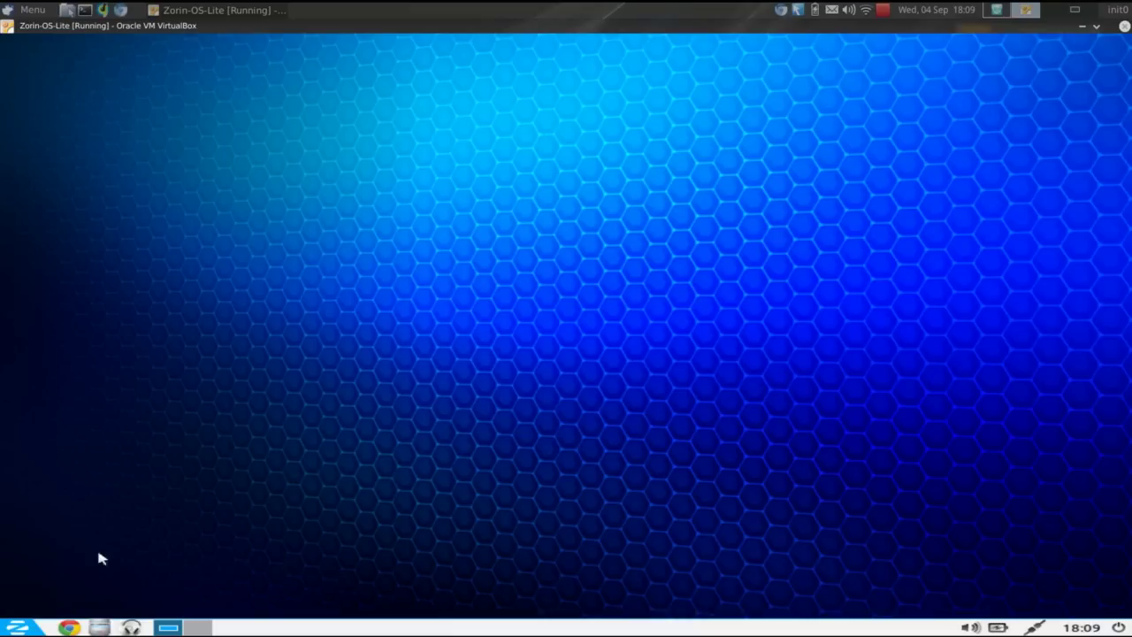
Step: Open Zorin Look Changer to examine the Windows 2000 and Mac OS X desktop looks, and close it without choosing one
click(21, 627)
click(23, 627)
click(25, 628)
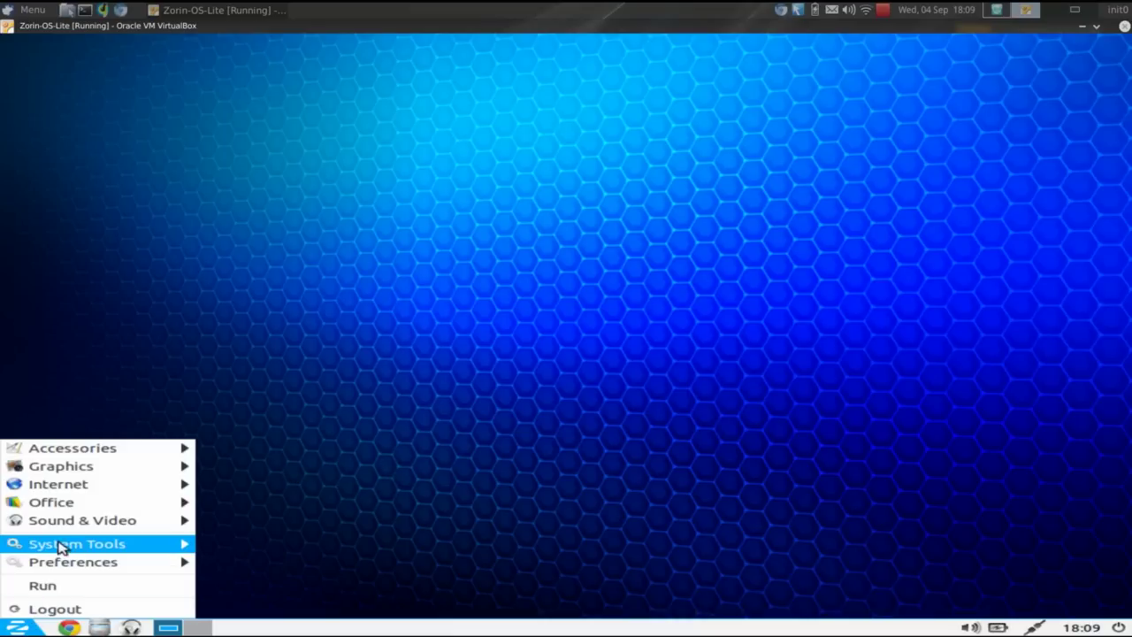
mouse_move(70, 502)
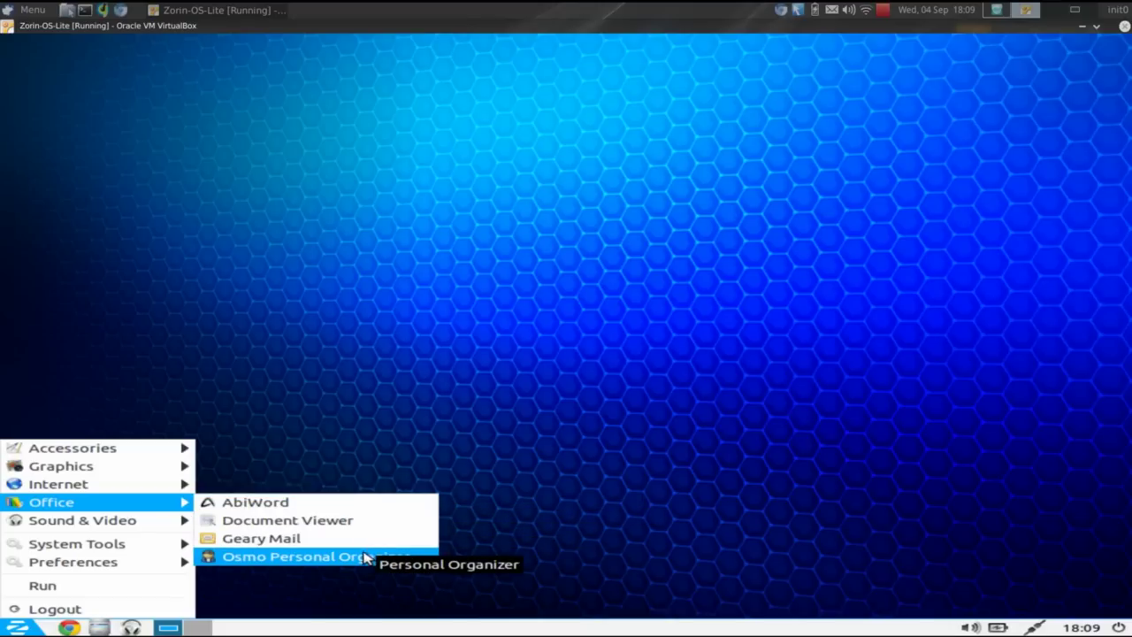
mouse_move(181, 526)
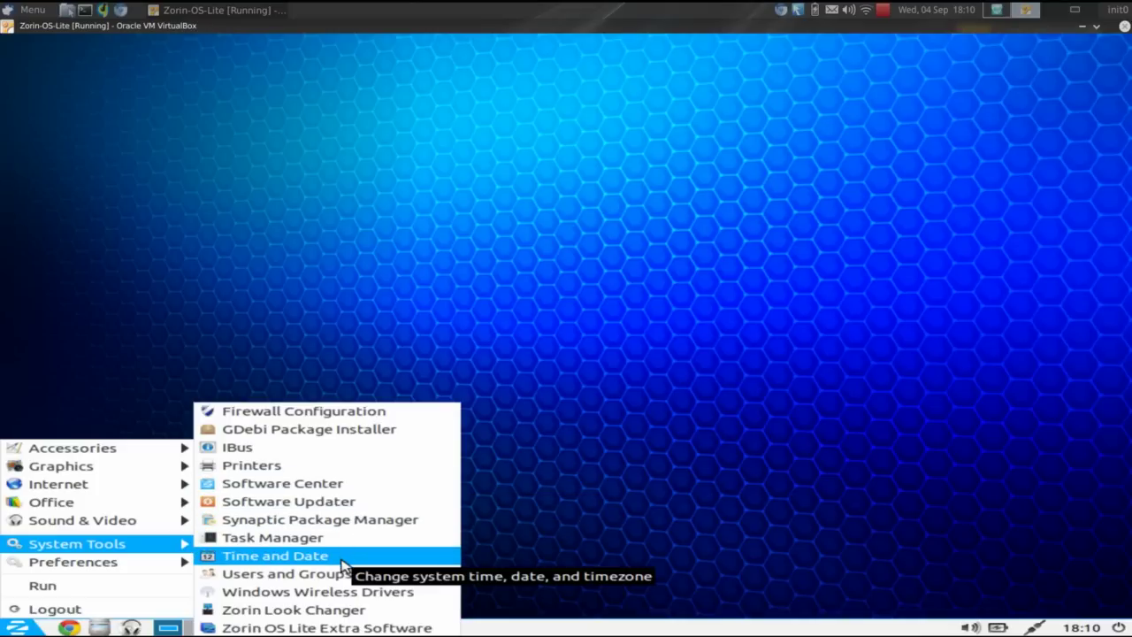
click(373, 612)
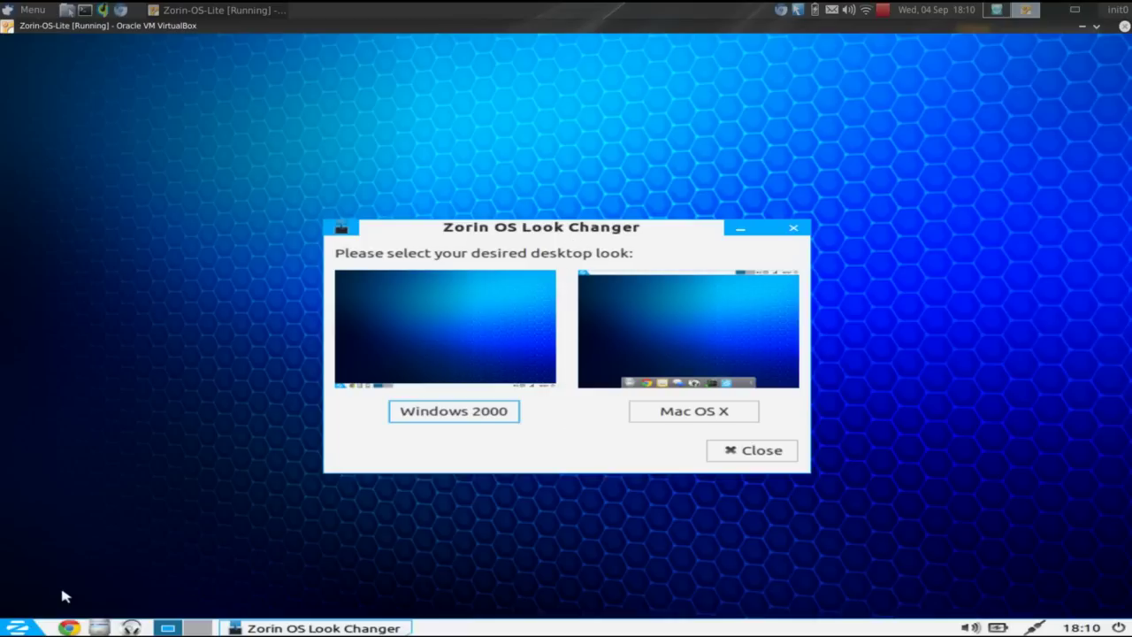
click(31, 626)
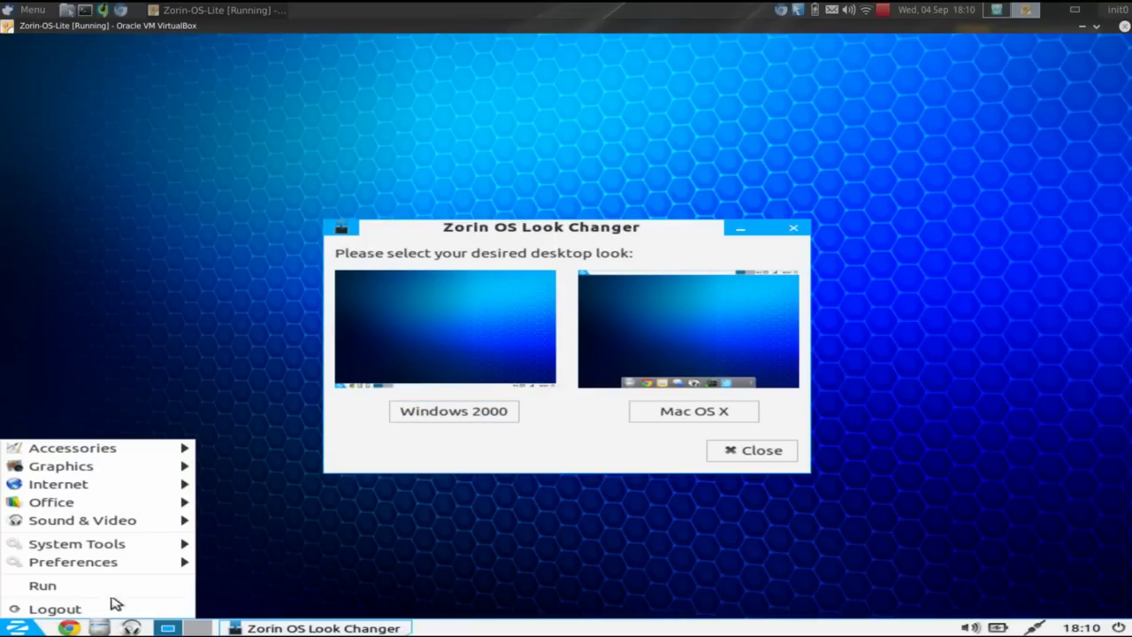
click(519, 525)
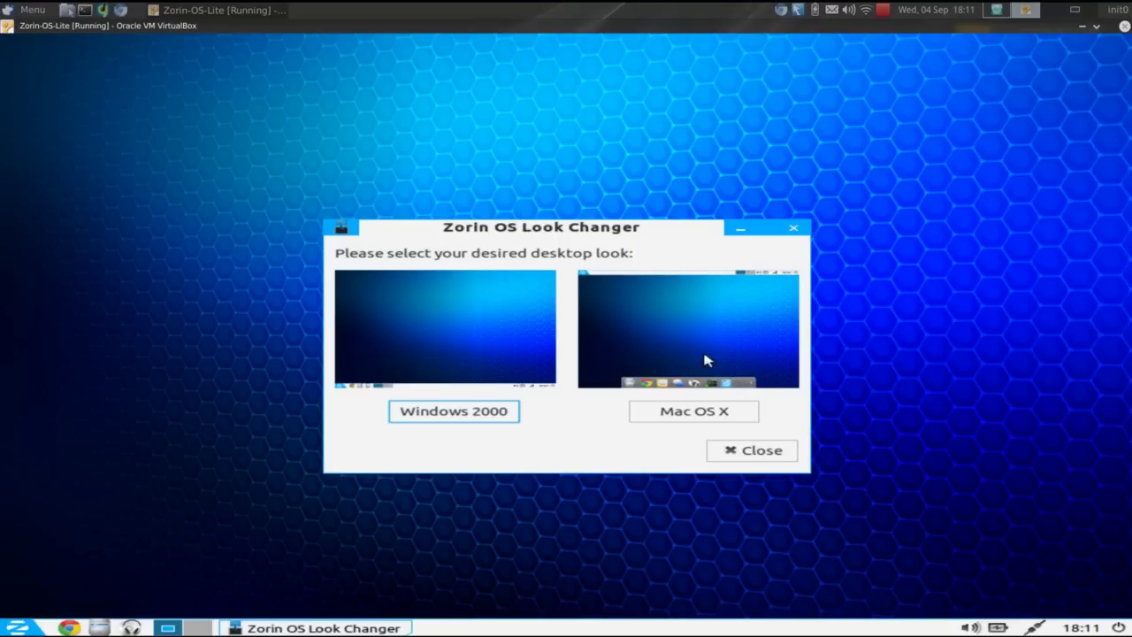
click(758, 454)
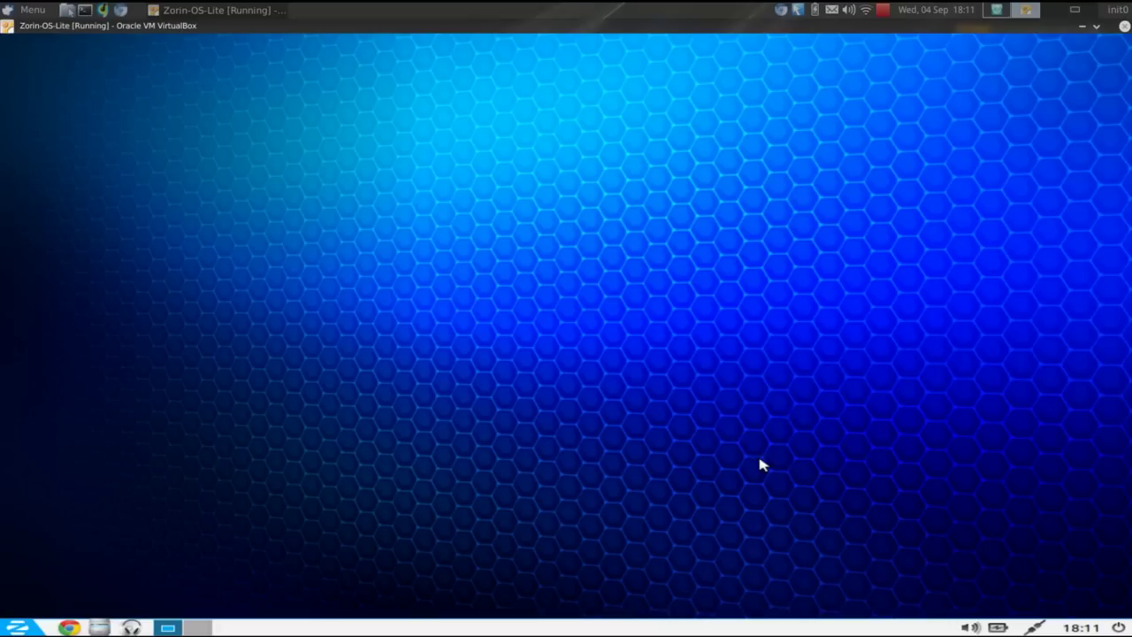
Step: Open Zorin OS Lite Extra Software, authorizing it with the administrative password, to examine the optional packages, and close it without installing any
click(17, 627)
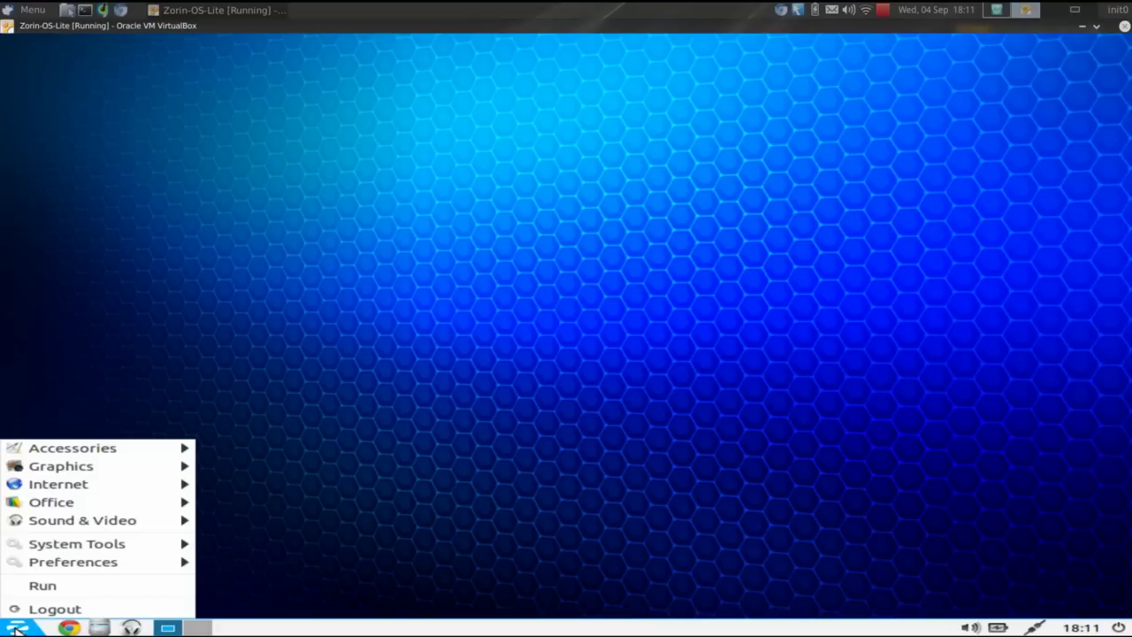
mouse_move(132, 543)
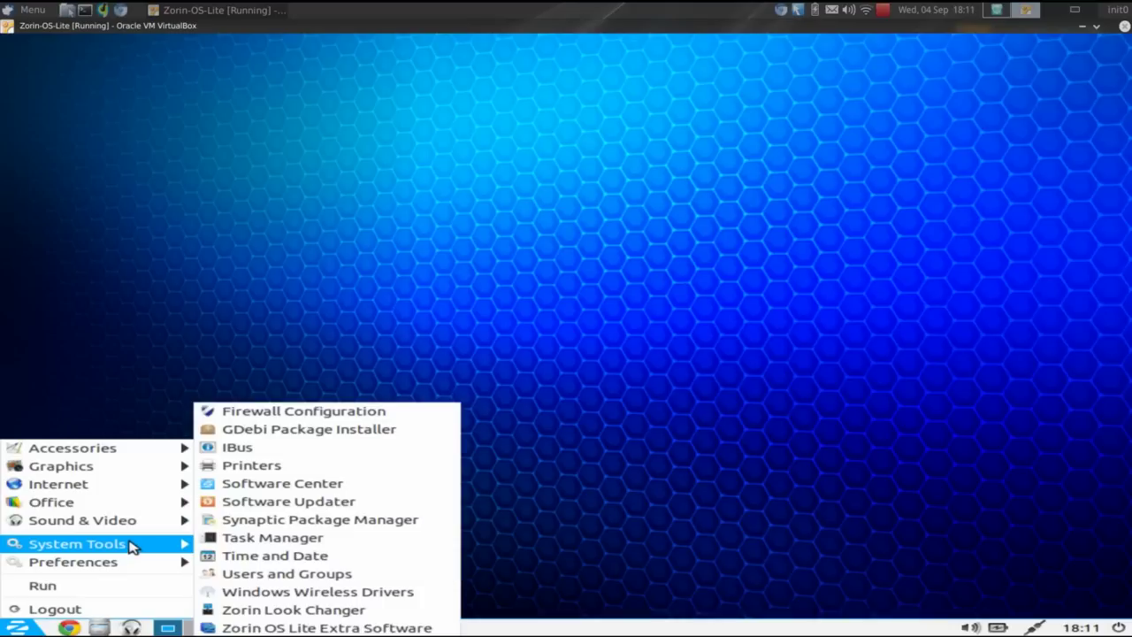
click(277, 626)
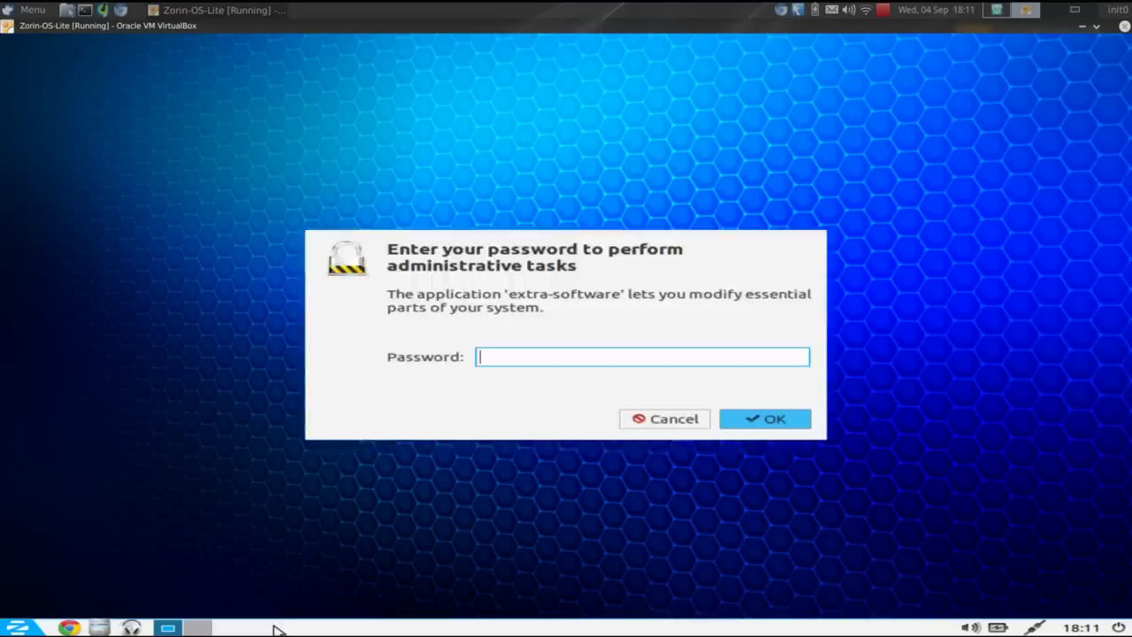
text(*******)
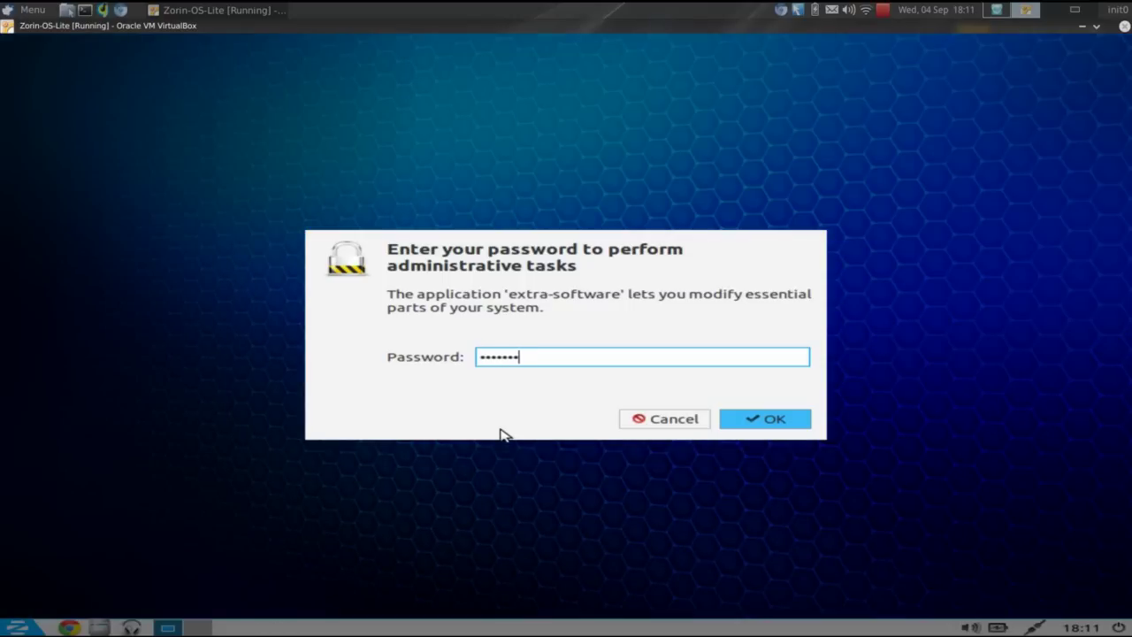
key(Return)
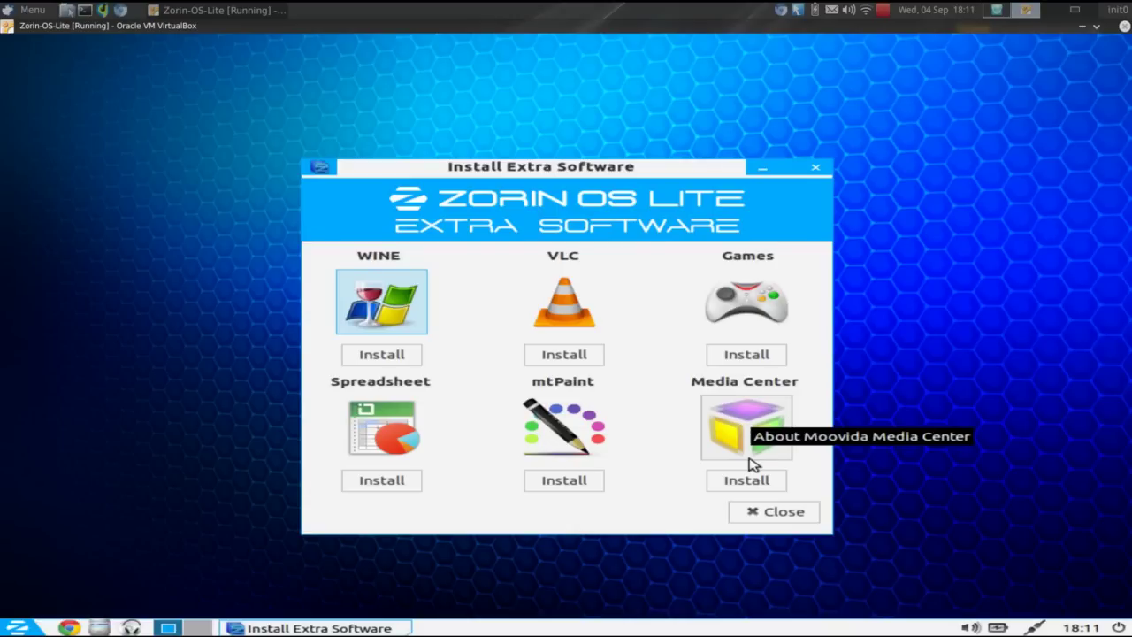
click(783, 511)
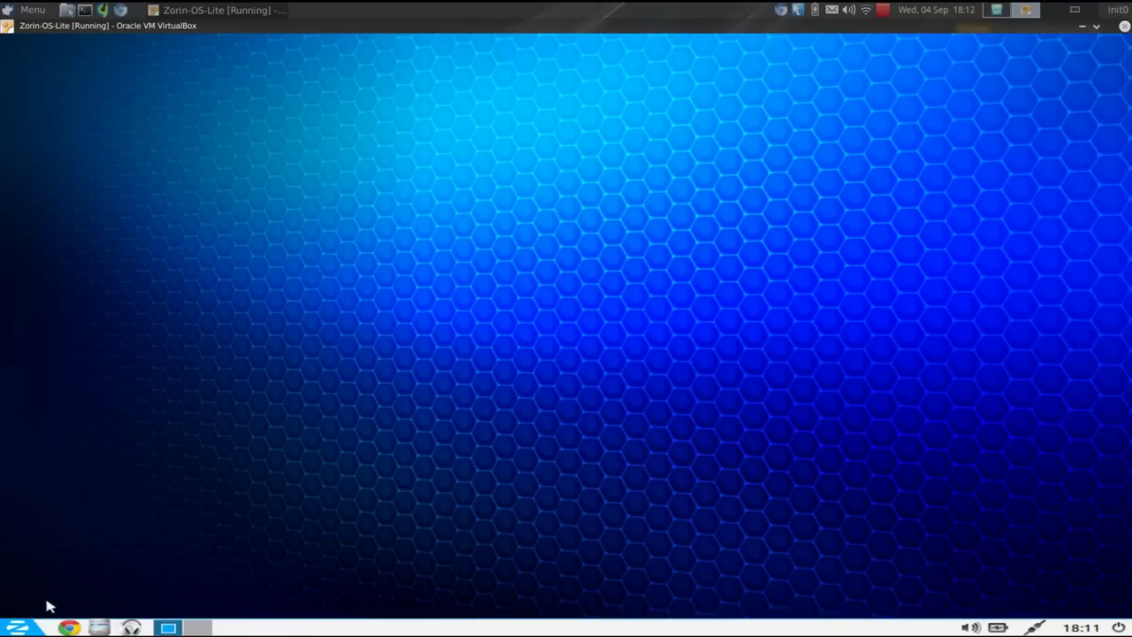
Step: Examine the icon theme, color and window border options in Customize Look and Feel, and close it without applying changes
click(29, 624)
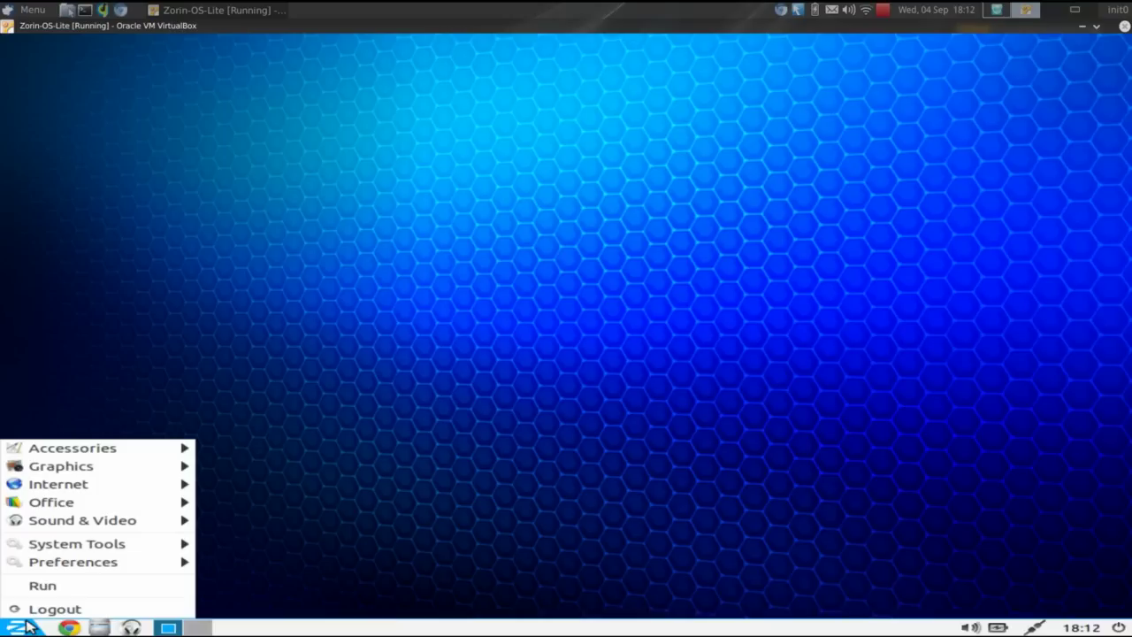
mouse_move(84, 568)
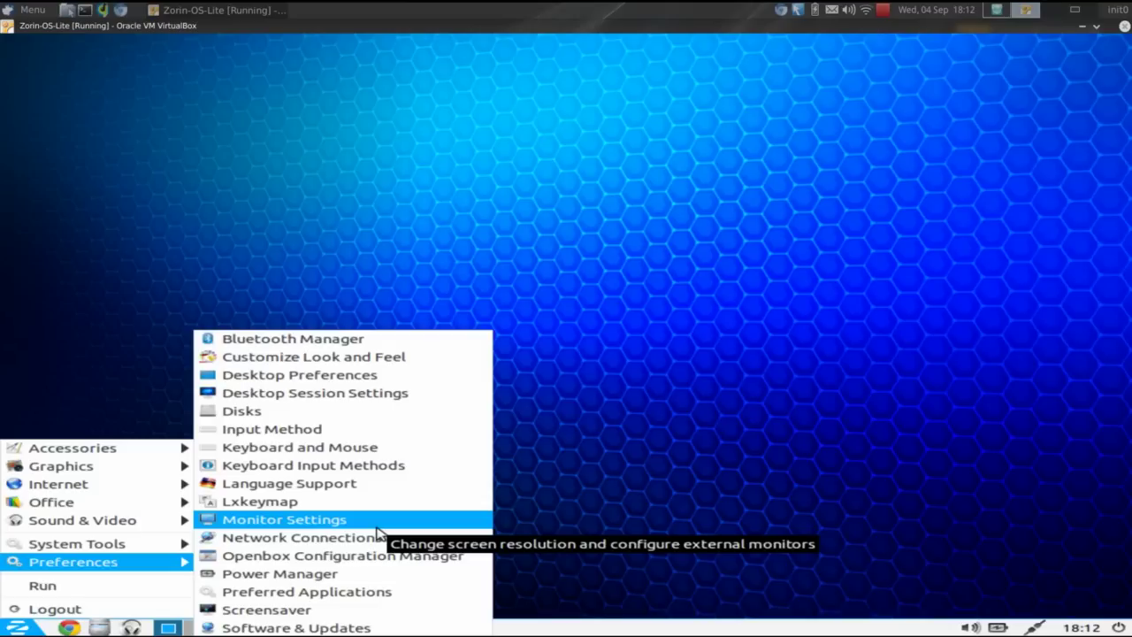
click(421, 366)
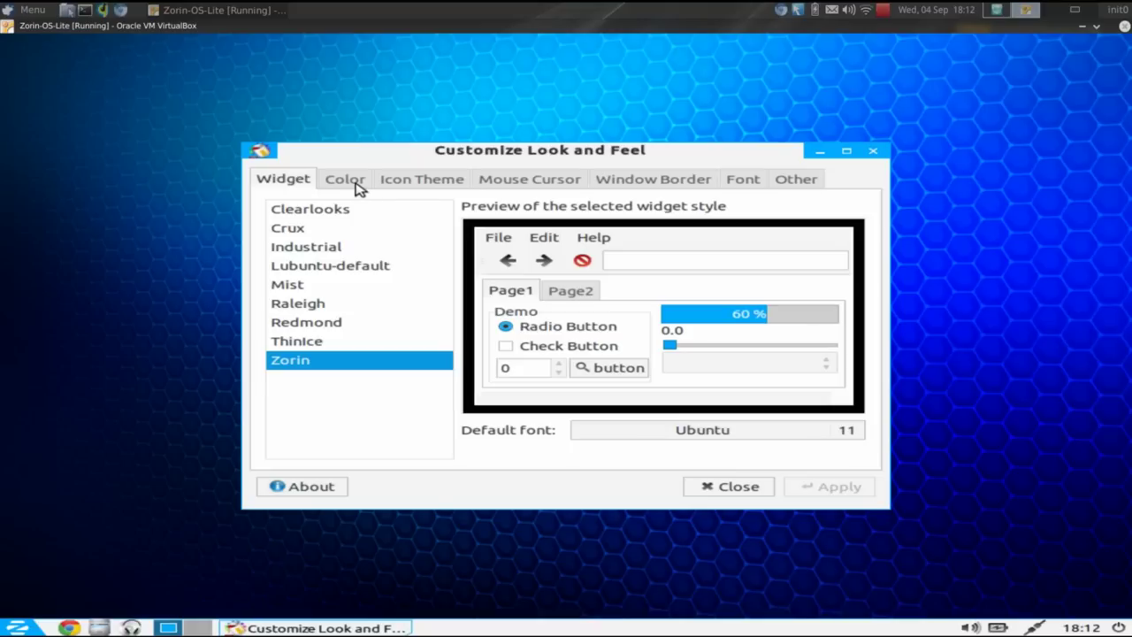
click(435, 180)
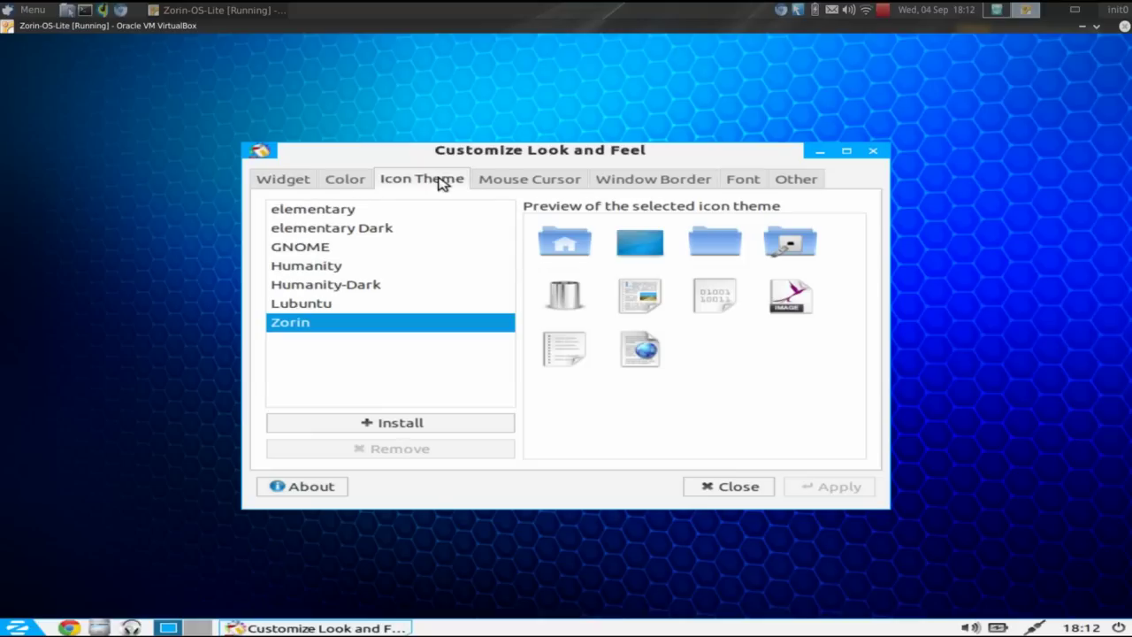
click(354, 182)
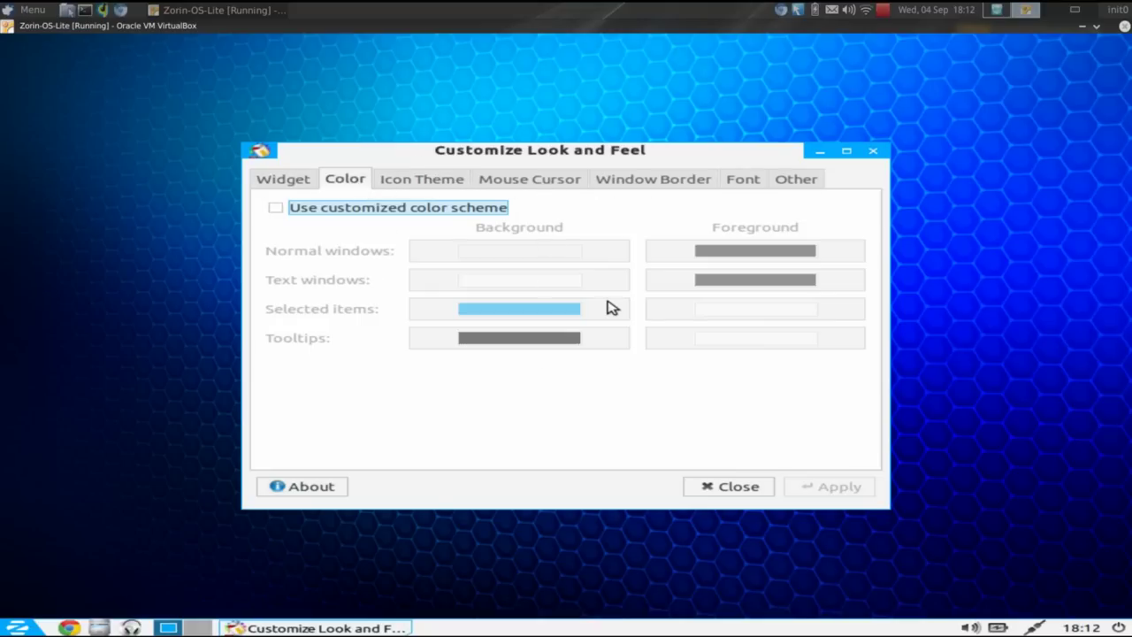
click(654, 181)
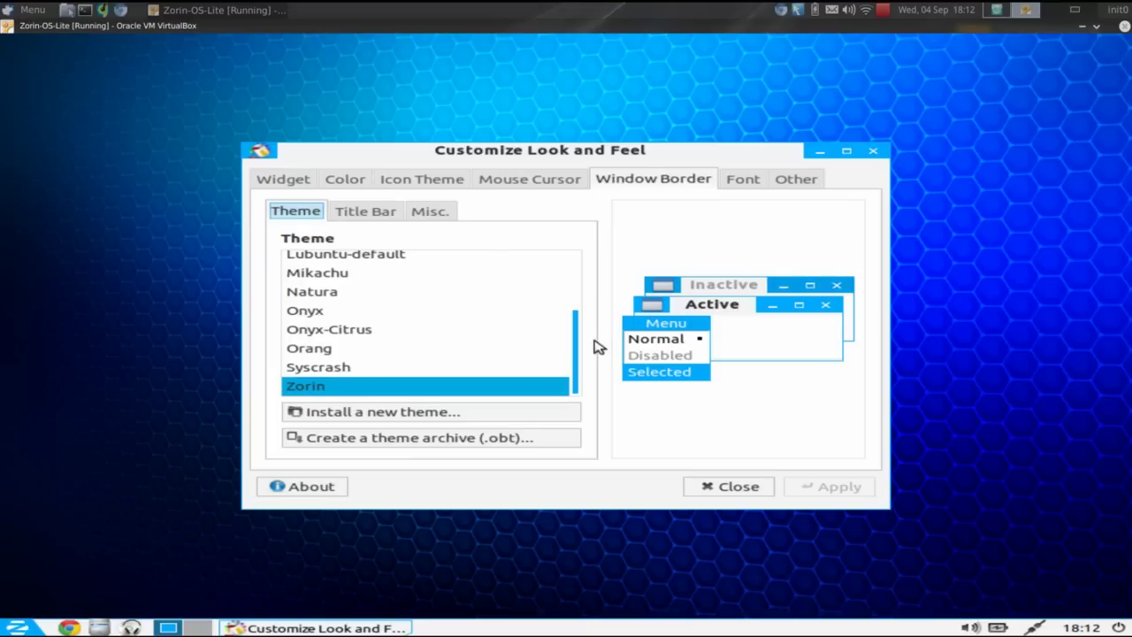
drag(575, 347, 575, 283)
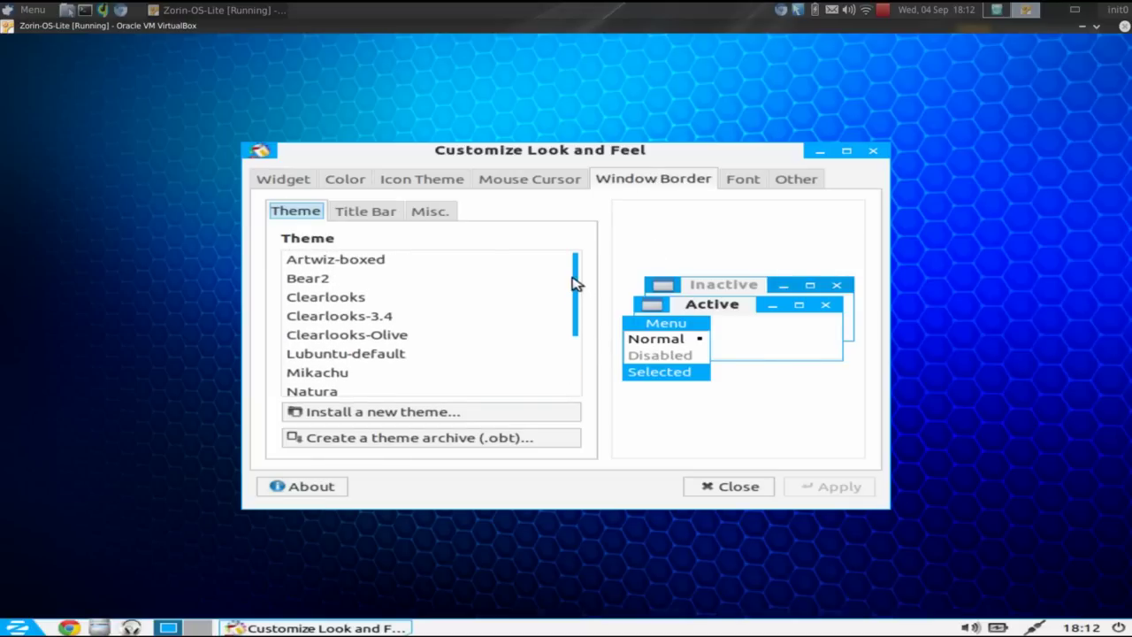
click(716, 495)
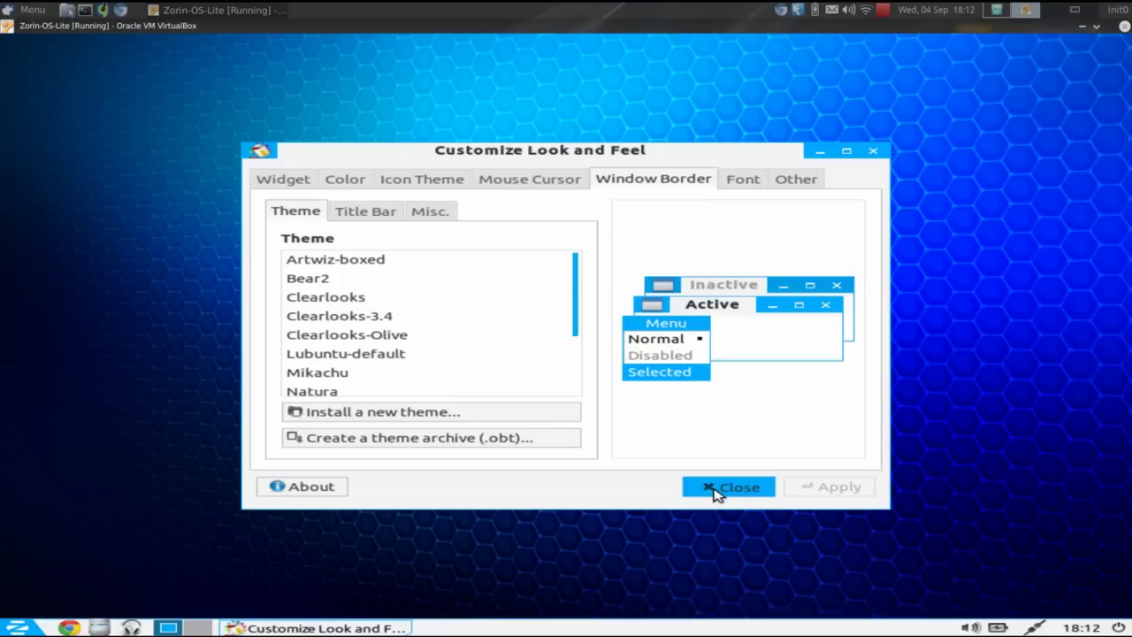
Step: Close Customize Look and Feel, and open the home folder in the file manager to view its About information before closing it
click(714, 492)
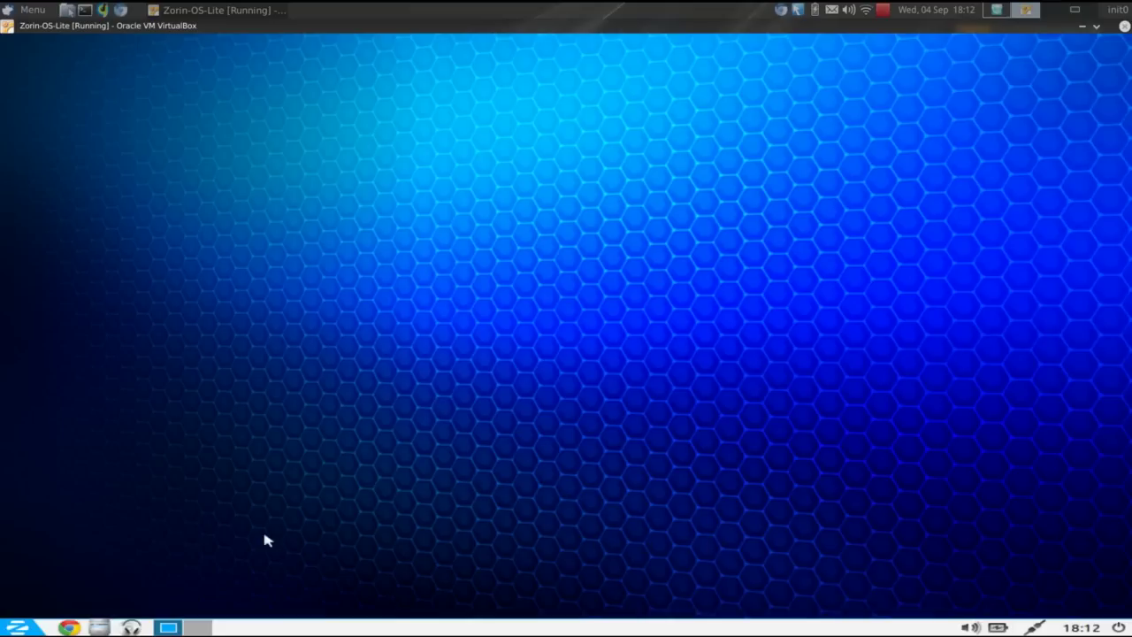
click(27, 625)
click(98, 627)
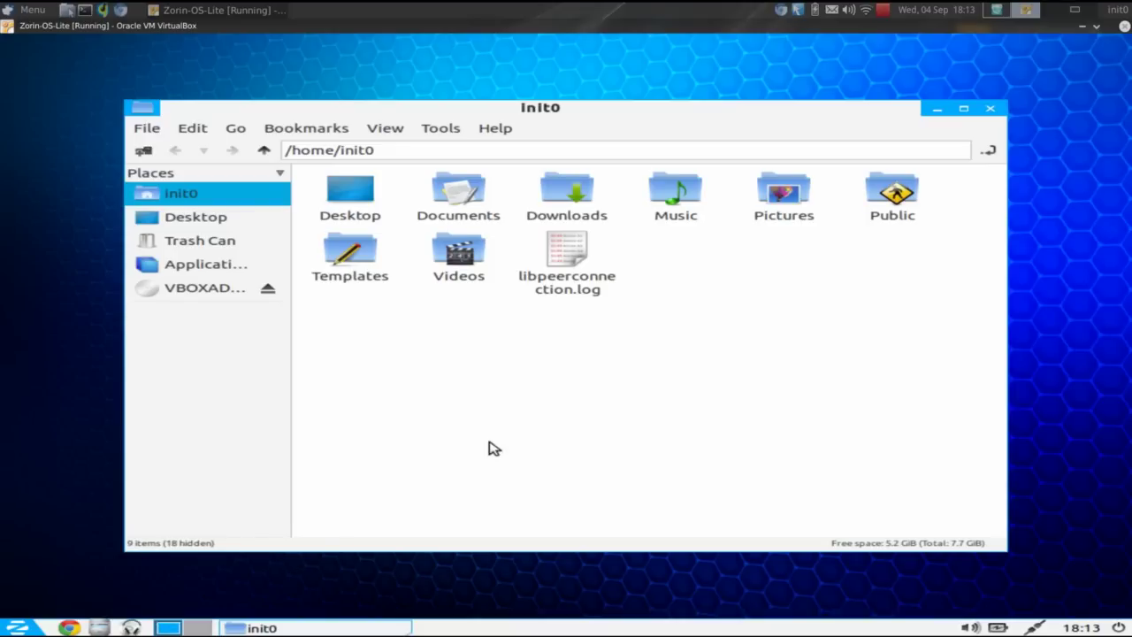
click(493, 129)
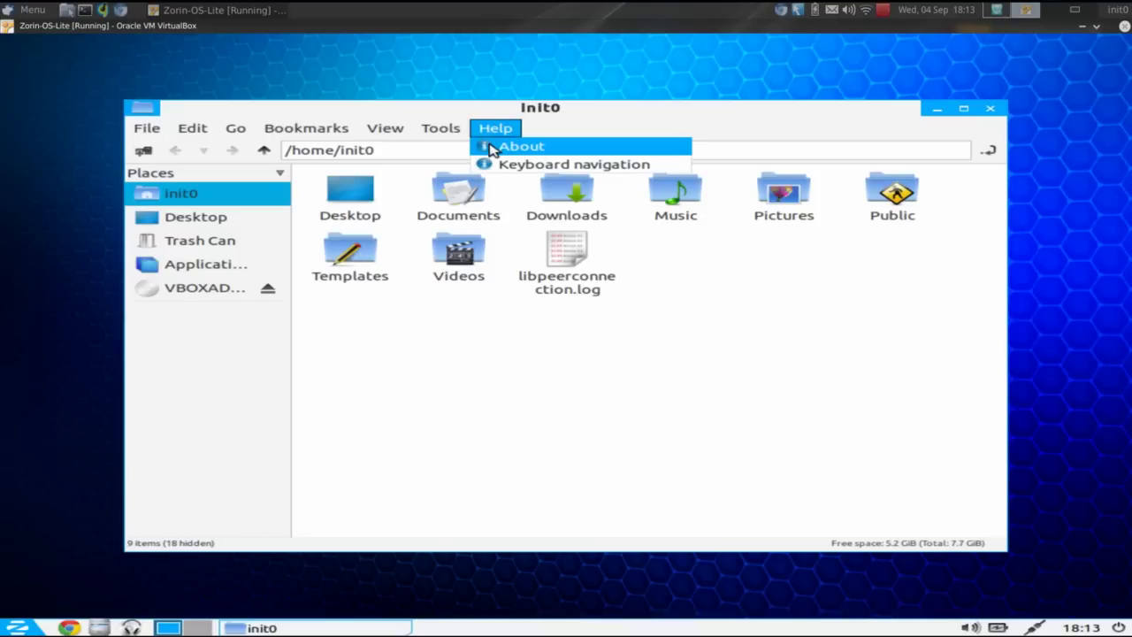
click(493, 148)
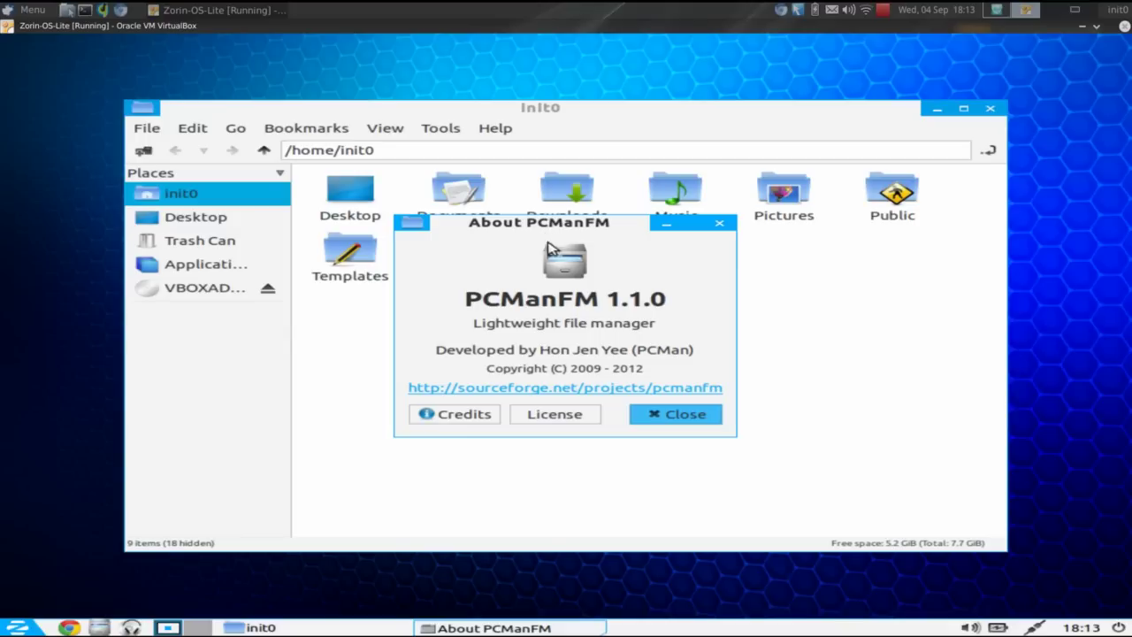
click(692, 419)
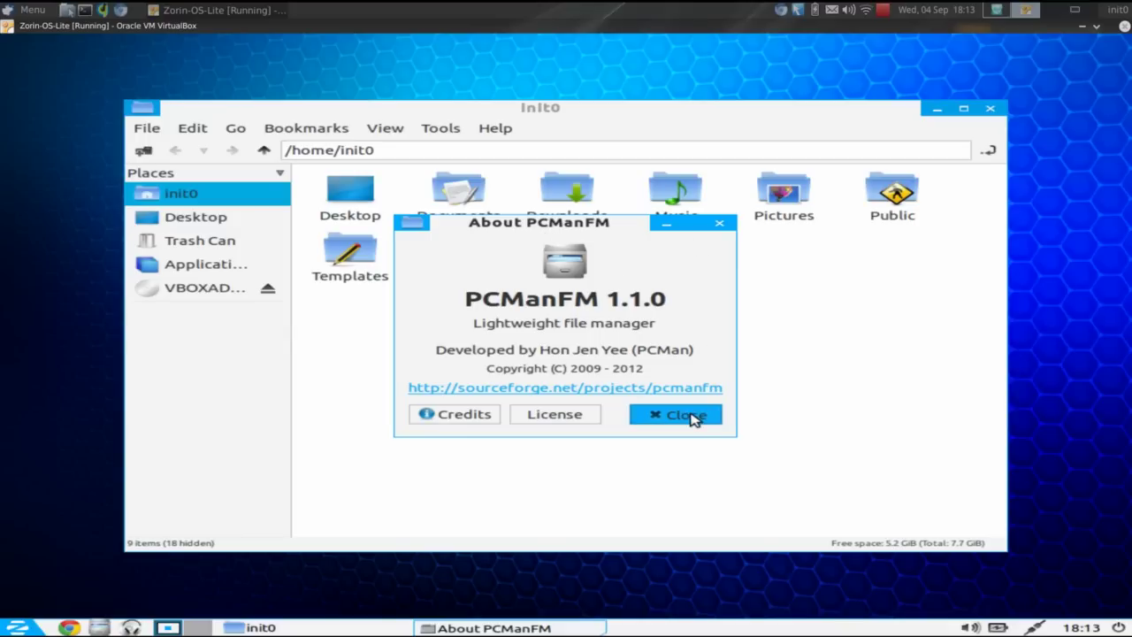
click(996, 108)
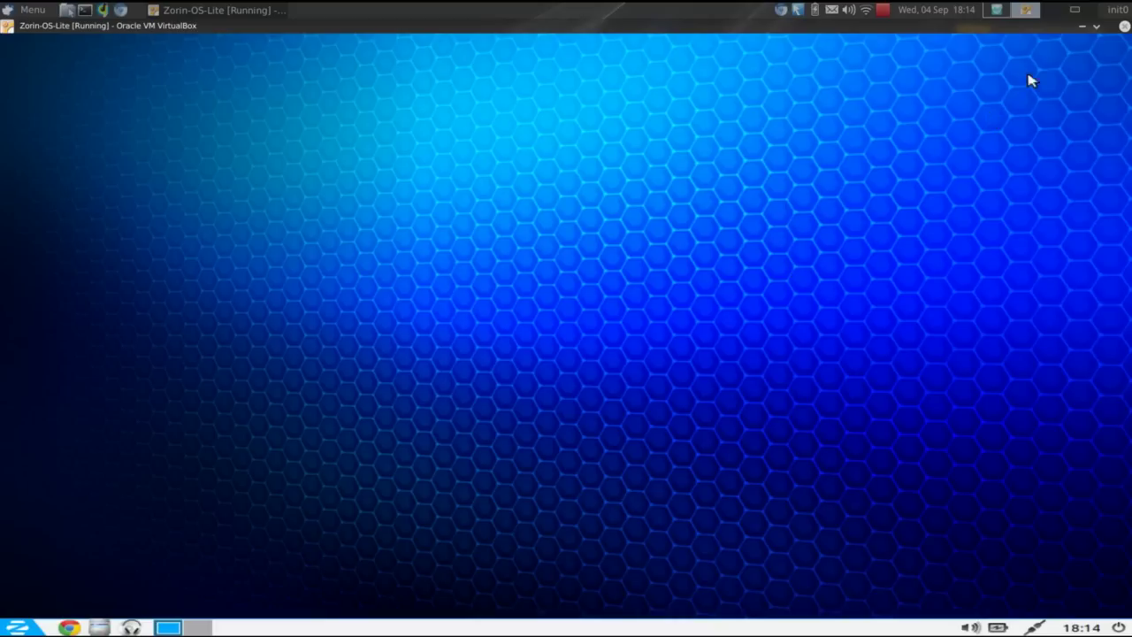
Step: Switch from the virtual machine to the host workspace with Sound Recorder and stop the audio recording in progress
click(1076, 16)
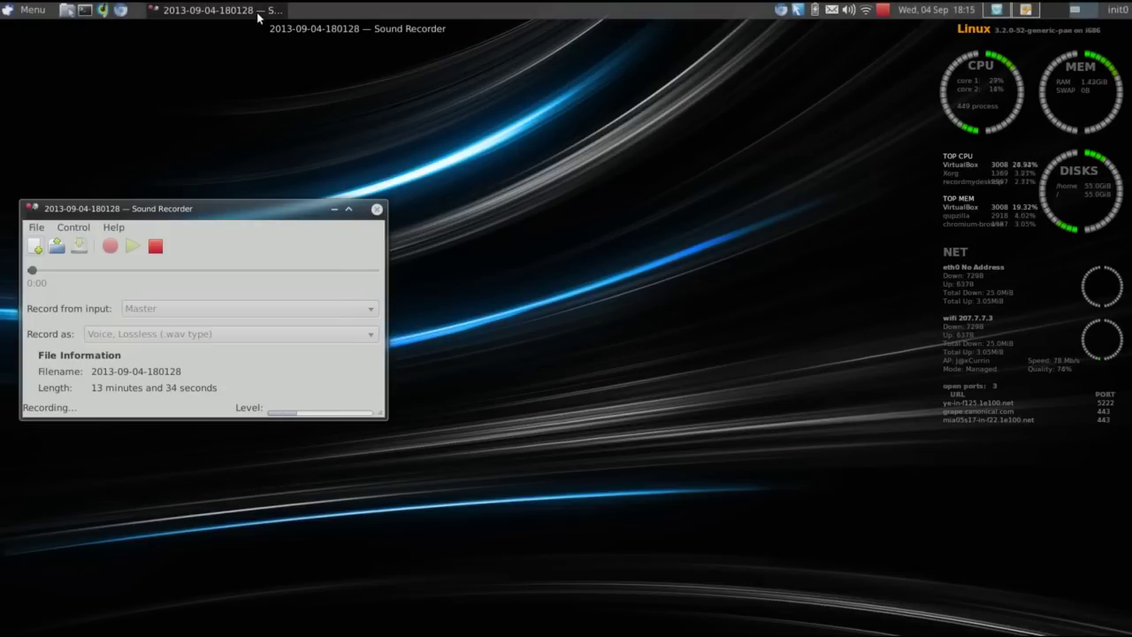
drag(259, 18, 256, 16)
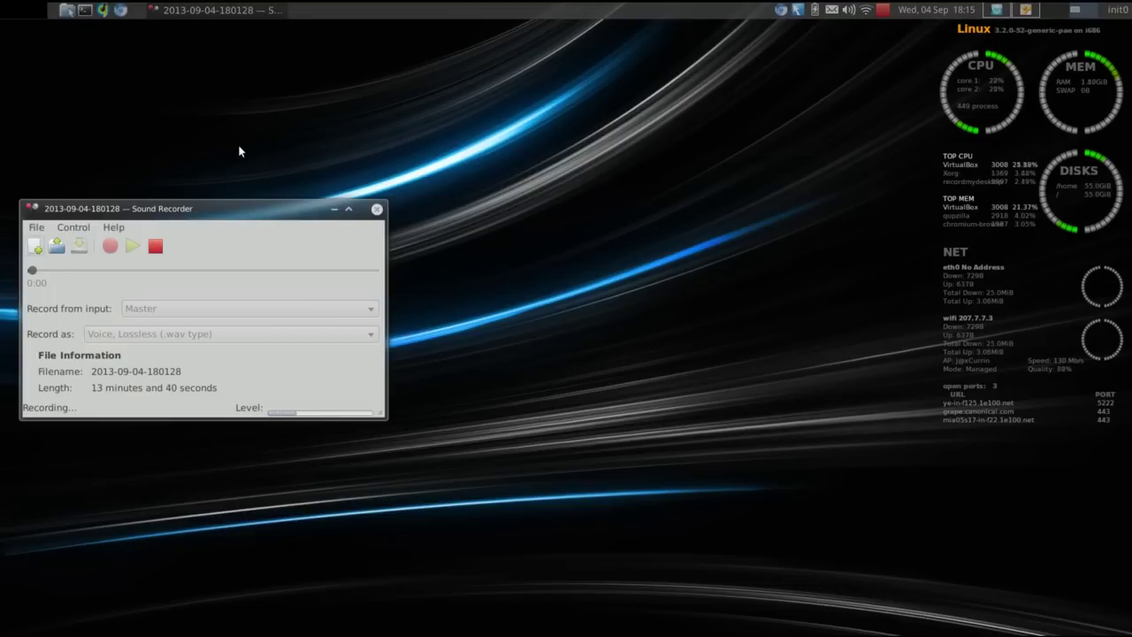
click(159, 252)
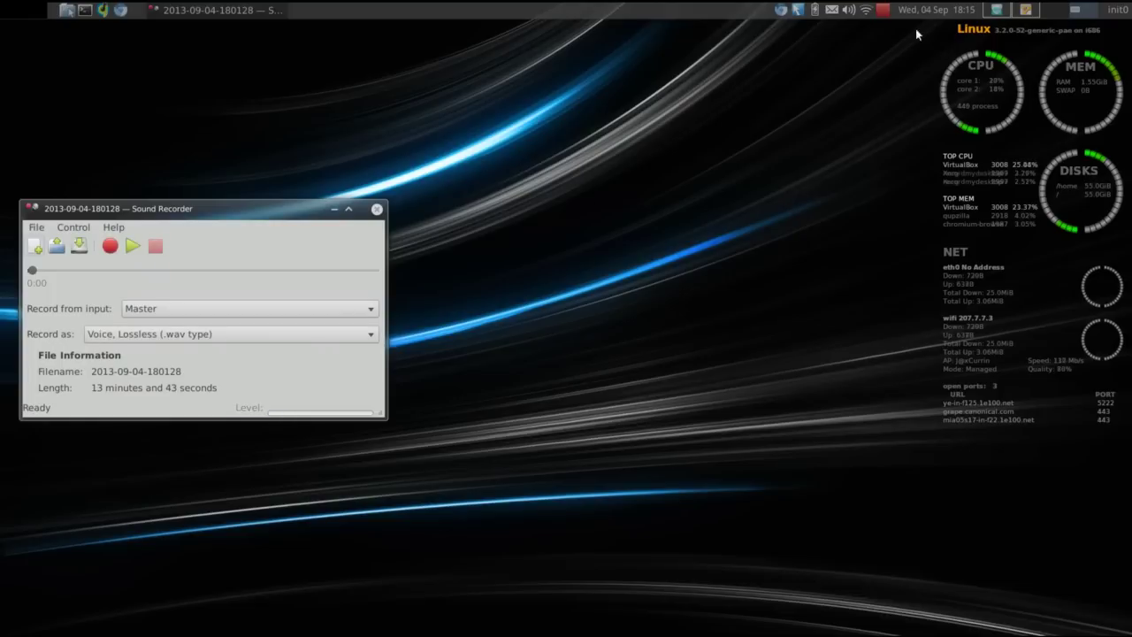